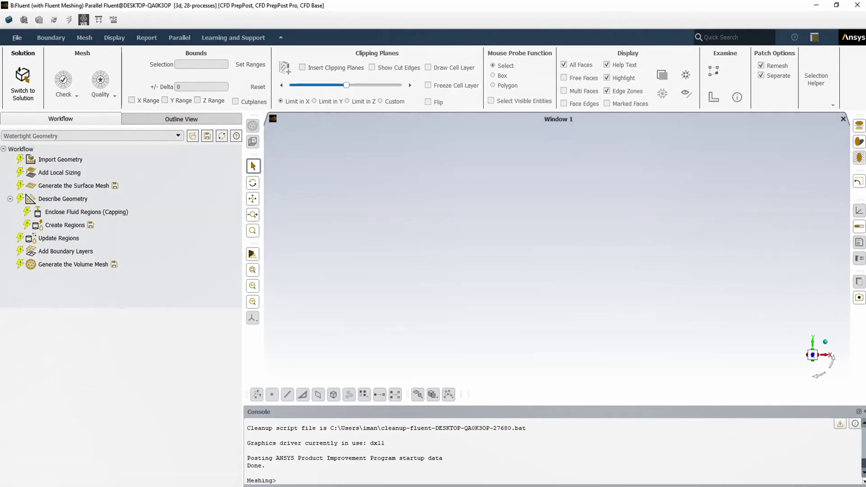
Import the linked Workbench box geometry into the watertight workflow so the cube appears.
{"action": "left_click", "coordinate": [84, 159]}
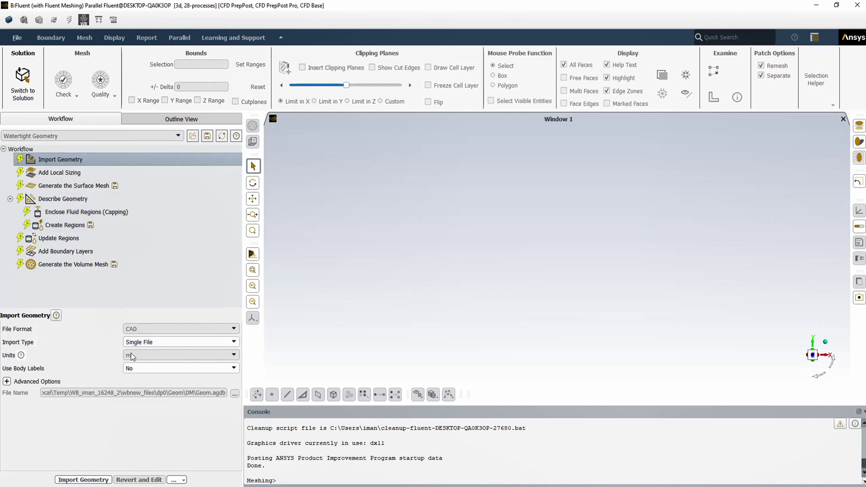
{"action": "left_click", "coordinate": [83, 480]}
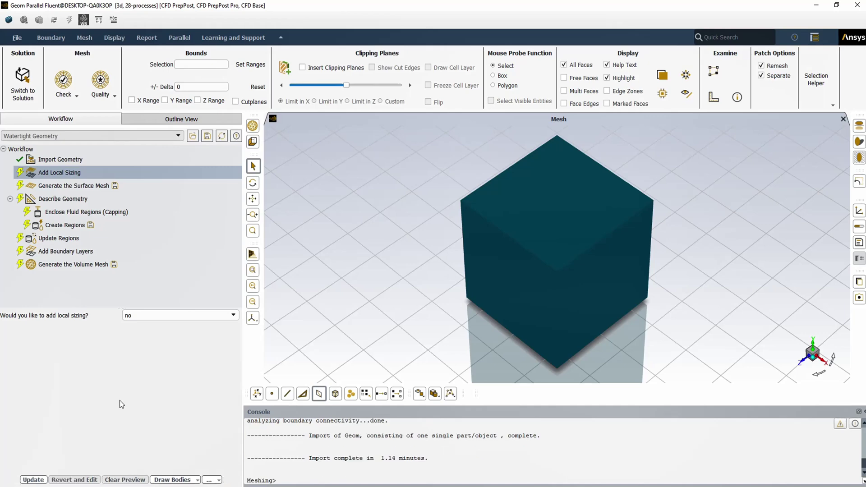
Enable Insert Clipping Planes to cut the cube open and see inside.
{"action": "left_click", "coordinate": [304, 68]}
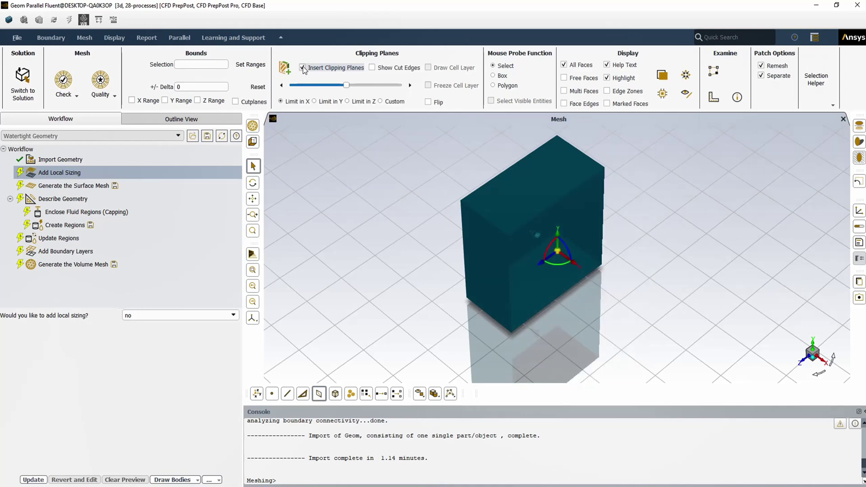
{"action": "scroll", "coordinate": [536, 234], "scroll_direction": "up", "scroll_amount": 2}
{"action": "scroll", "coordinate": [536, 233], "scroll_direction": "up", "scroll_amount": 2}
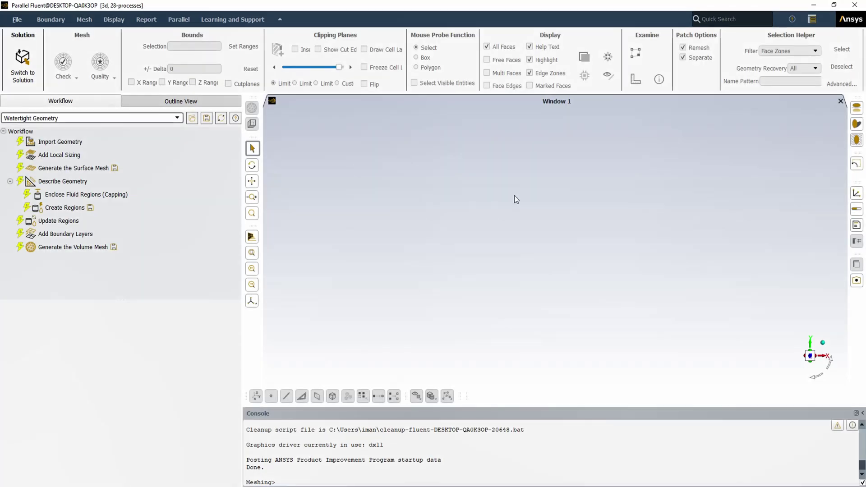
Import the Badminton Shuttlecock Flight CFD Simulation .igs file as CAD with units set to m.
{"action": "left_click", "coordinate": [80, 139]}
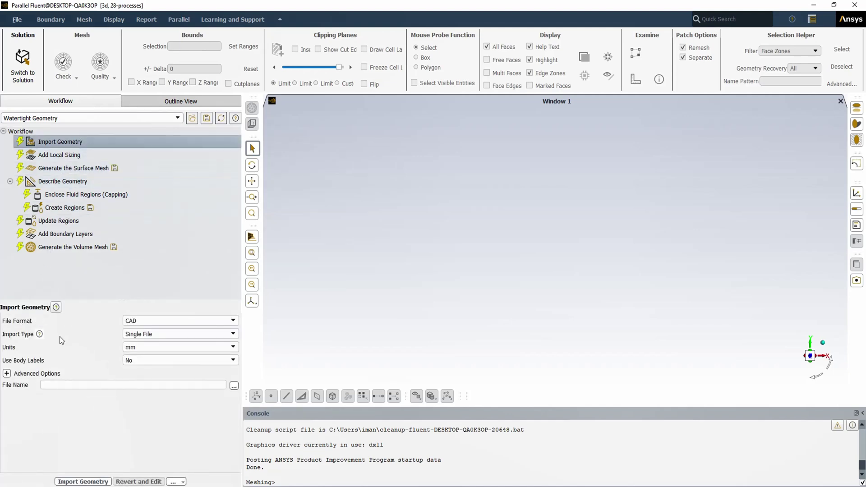
{"action": "left_click", "coordinate": [225, 350]}
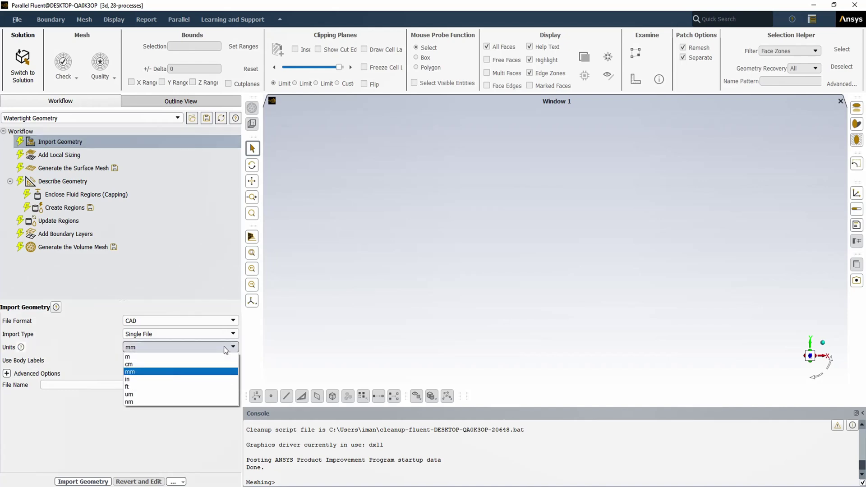
{"action": "left_click", "coordinate": [171, 358]}
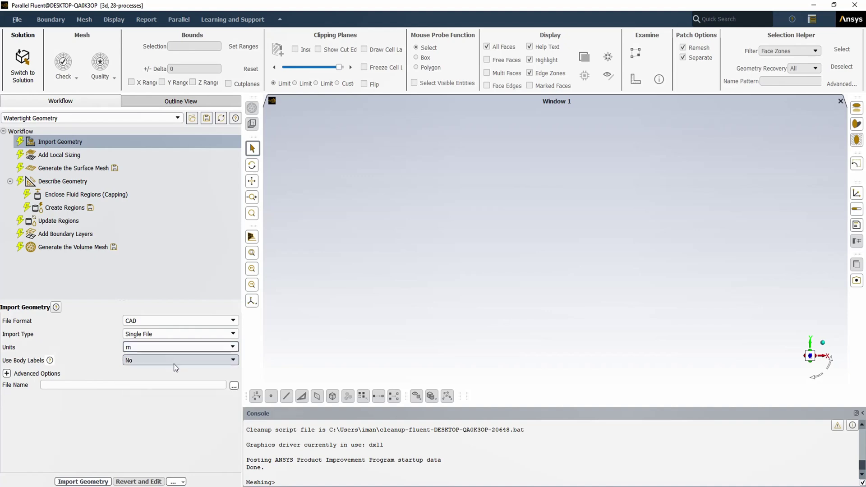
{"action": "left_click", "coordinate": [234, 386]}
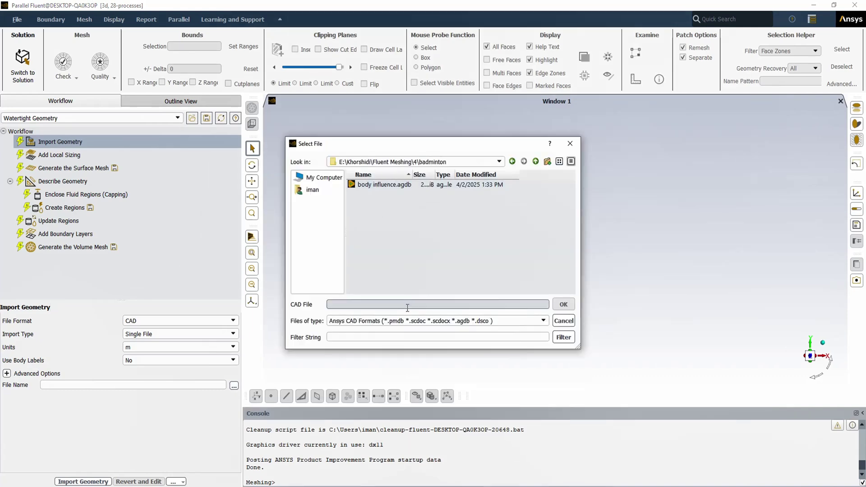
{"action": "left_click", "coordinate": [409, 322]}
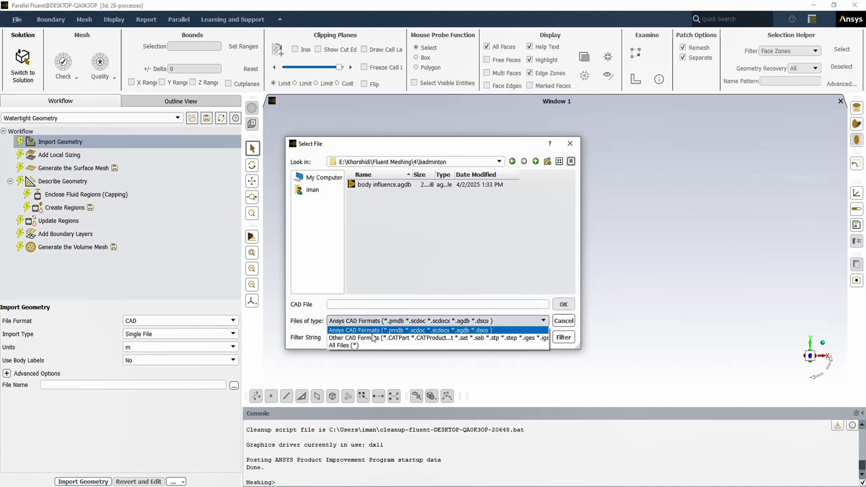
{"action": "left_click", "coordinate": [355, 351]}
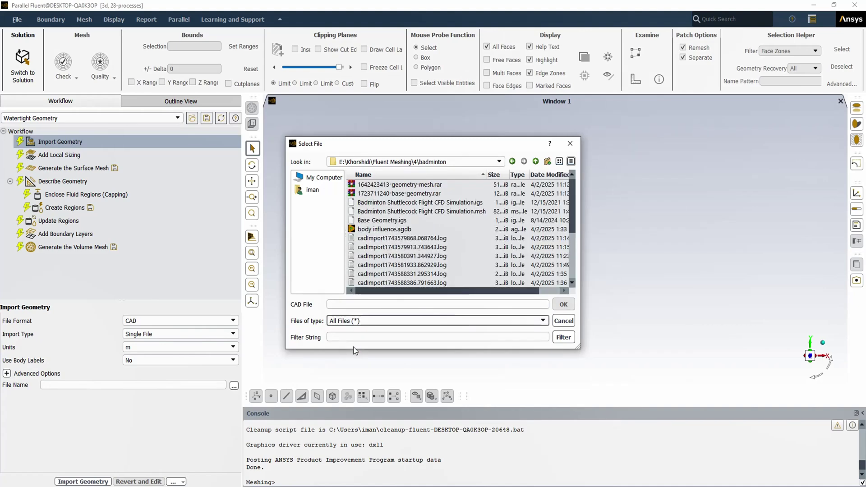
{"action": "double_click", "coordinate": [396, 204]}
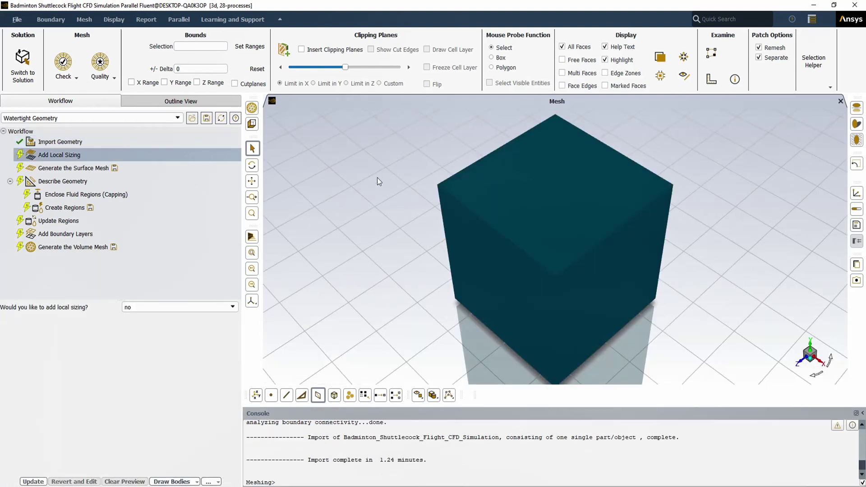
Enable Insert Clipping Planes to cut the imported cube open and reveal the shuttlecock.
{"action": "left_click", "coordinate": [310, 51]}
{"action": "left_click", "coordinate": [308, 51]}
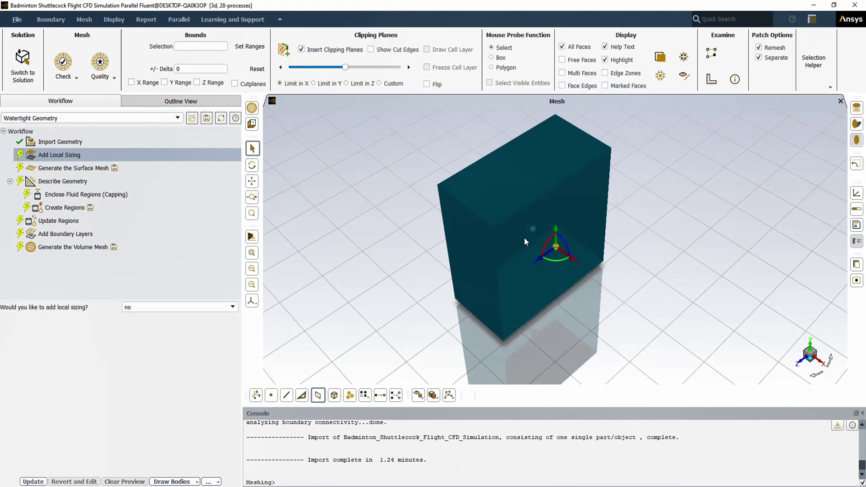
{"action": "scroll", "coordinate": [525, 237], "scroll_direction": "up", "scroll_amount": 3}
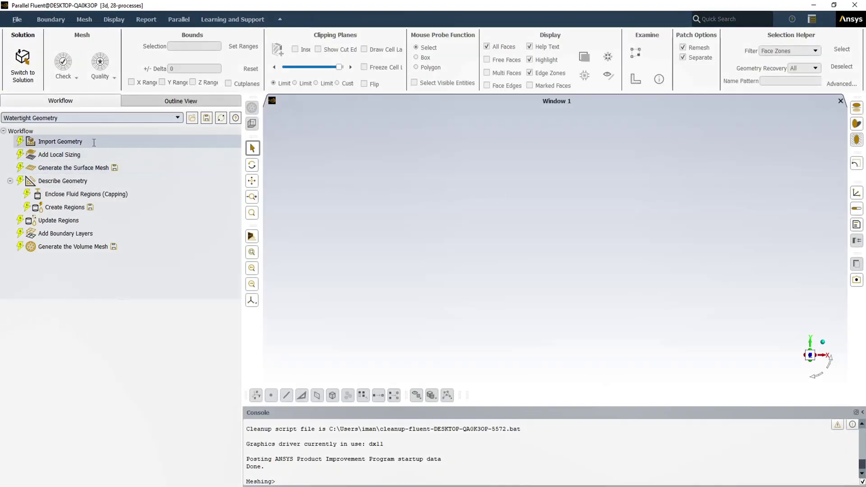
Import the Badminton Shuttlecock Flight CFD Simulation.msh file with File Format Mesh and units m.
{"action": "left_click", "coordinate": [94, 142]}
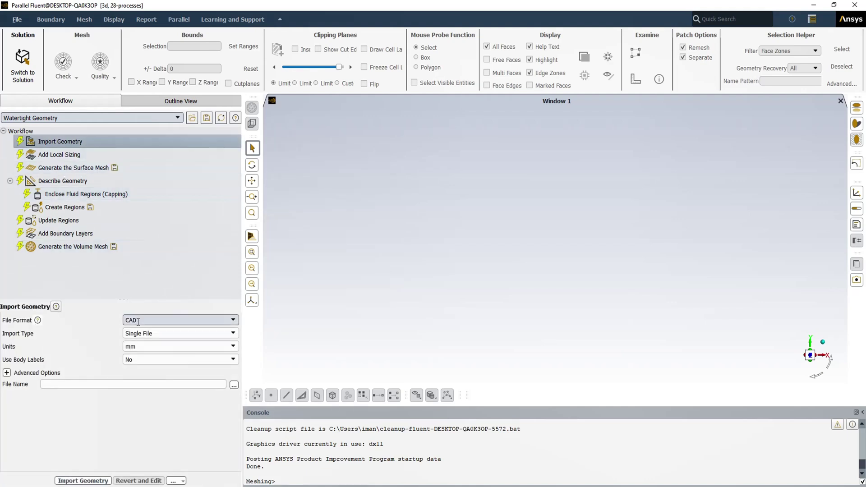
{"action": "left_click", "coordinate": [232, 321]}
{"action": "left_click", "coordinate": [156, 336]}
{"action": "left_click", "coordinate": [153, 348]}
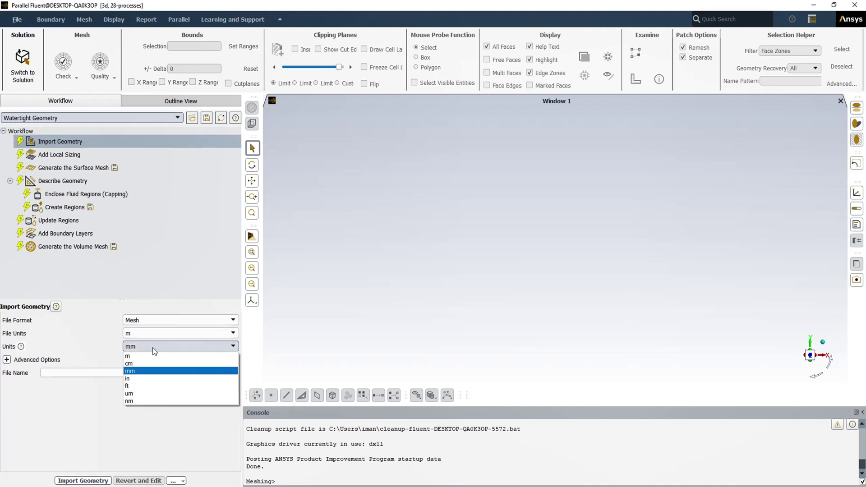
{"action": "left_click", "coordinate": [148, 355]}
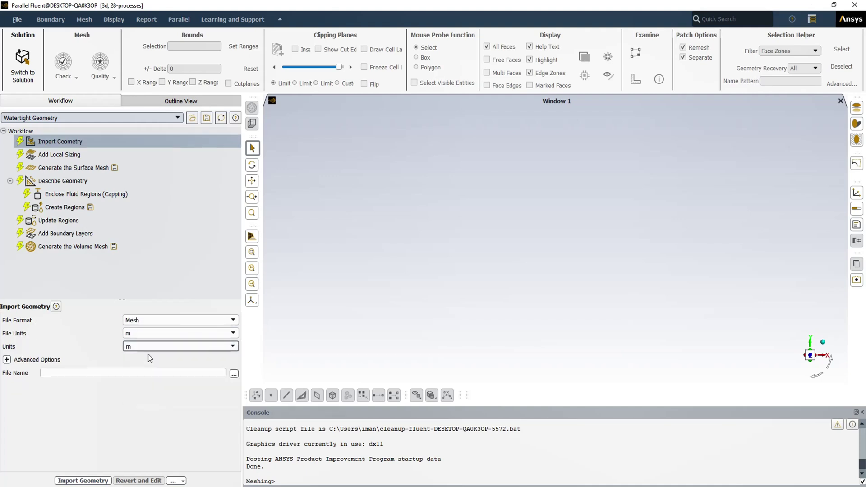
{"action": "left_click", "coordinate": [234, 374]}
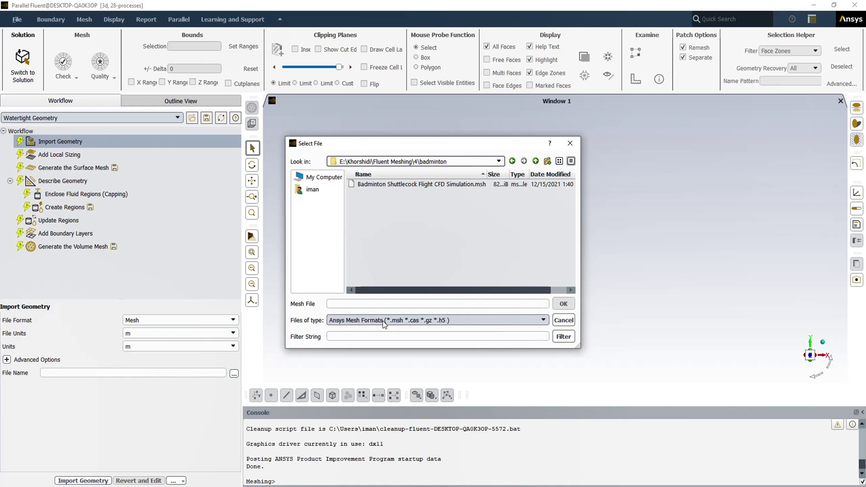
{"action": "double_click", "coordinate": [386, 185]}
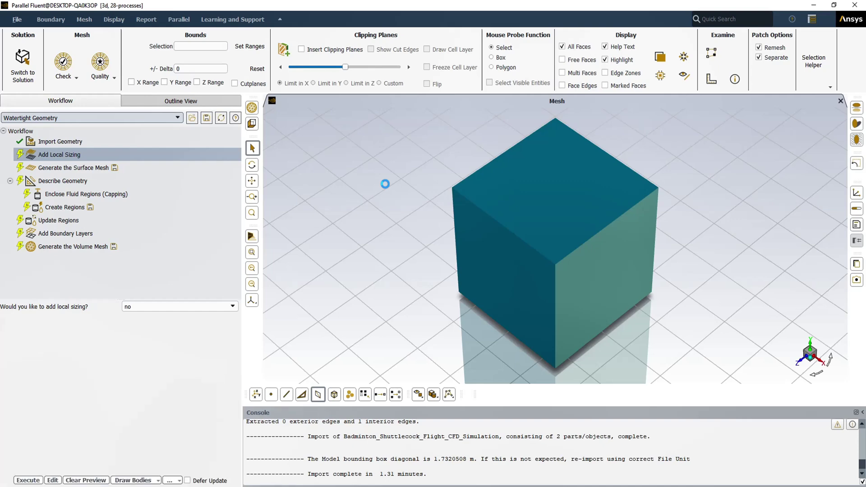
Enable Insert Clipping Planes to expose the cube's inner red section.
{"action": "left_click", "coordinate": [307, 51]}
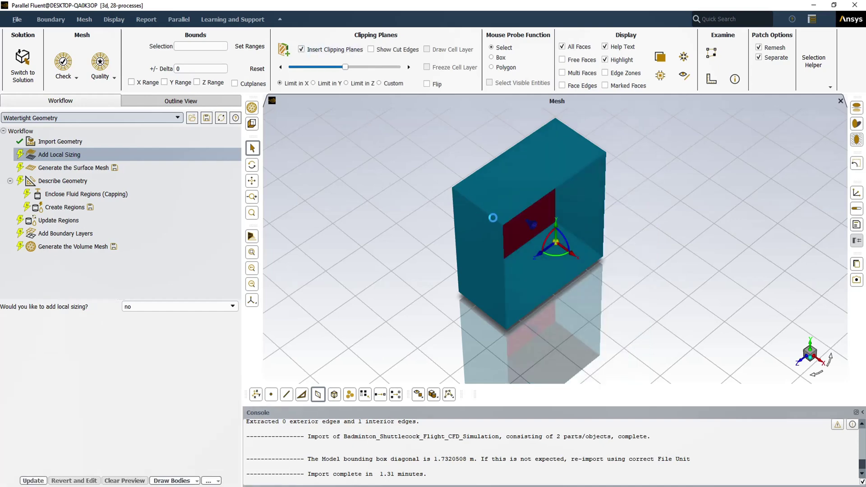
{"action": "scroll", "coordinate": [550, 205], "scroll_direction": "up", "scroll_amount": 3}
{"action": "scroll", "coordinate": [550, 204], "scroll_direction": "up", "scroll_amount": 3}
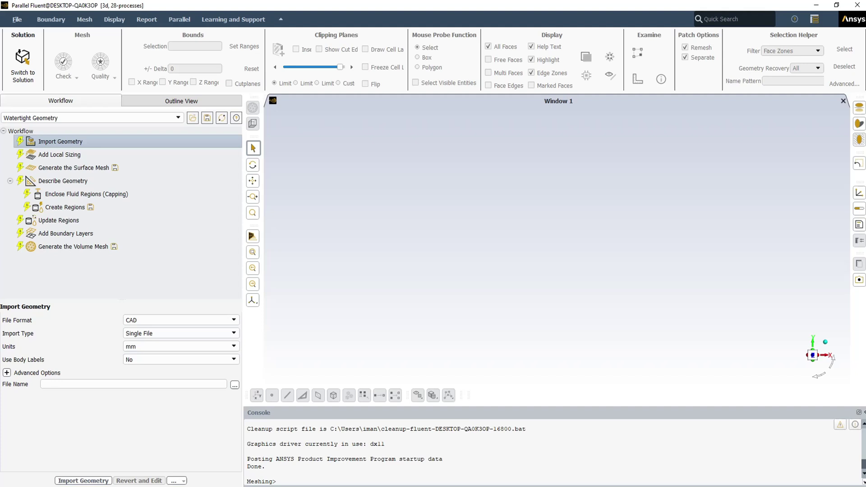
Set units to m and import the Badminton Shuttlecock .igs file as CAD geometry.
{"action": "left_click", "coordinate": [228, 347]}
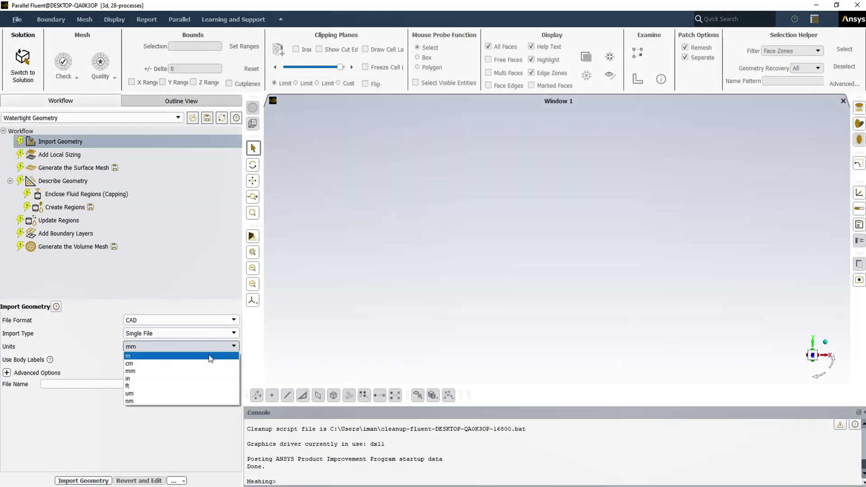
{"action": "left_click", "coordinate": [214, 357]}
{"action": "left_click", "coordinate": [234, 386]}
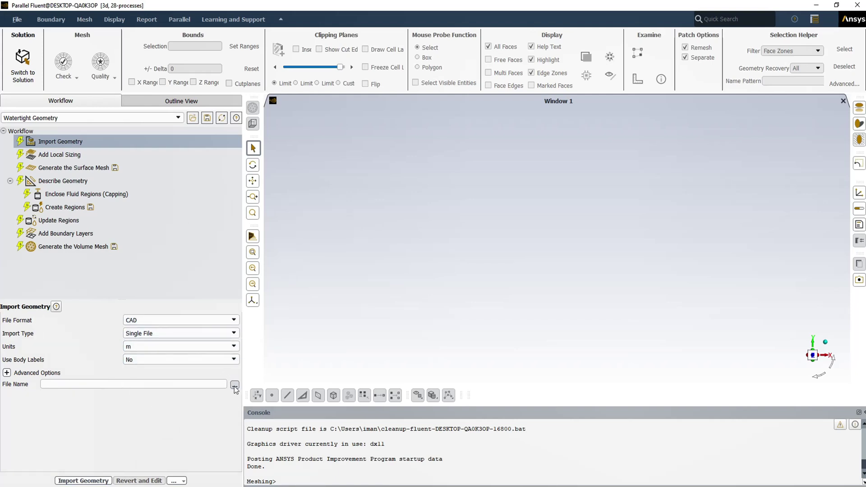
{"action": "left_click", "coordinate": [235, 387]}
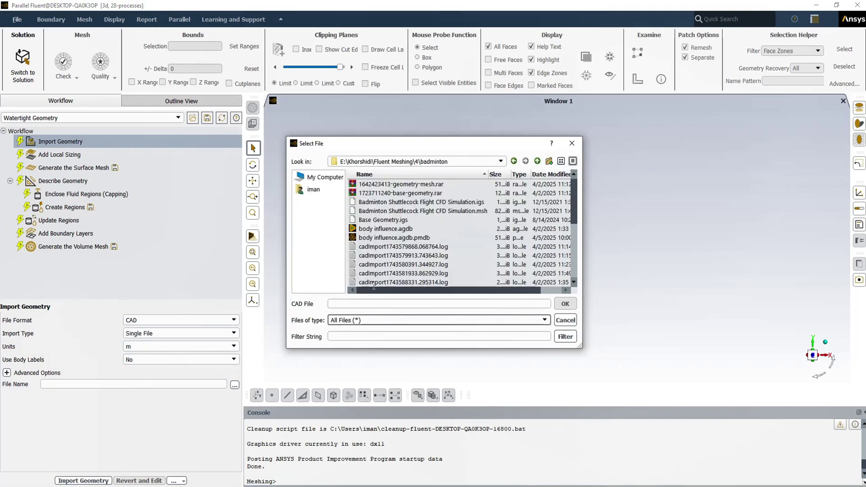
{"action": "double_click", "coordinate": [391, 205]}
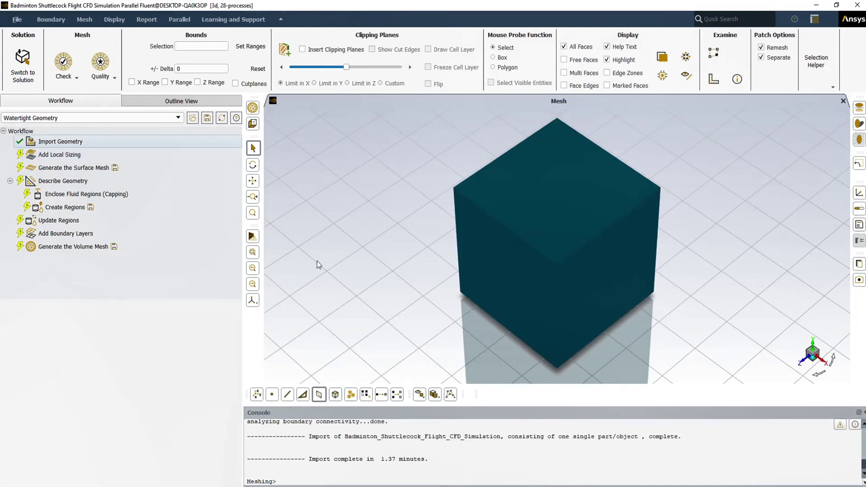
Clip the cube, then insert an Import Body of Influence Geometry task after Import Geometry.
{"action": "left_click", "coordinate": [302, 48]}
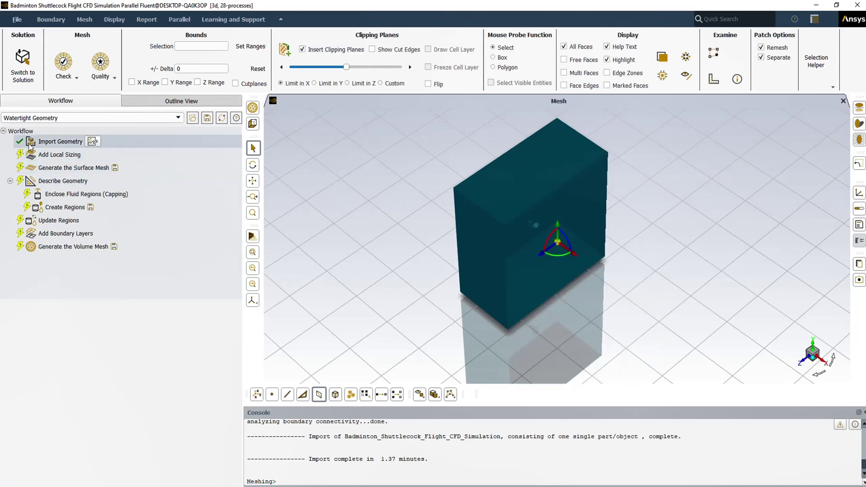
{"action": "left_click", "coordinate": [43, 143]}
{"action": "right_click", "coordinate": [42, 143]}
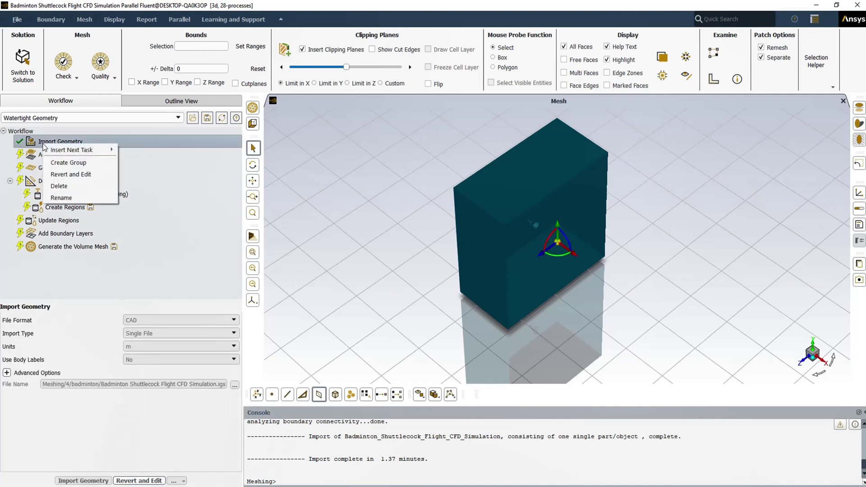
{"action": "mouse_move", "coordinate": [72, 150]}
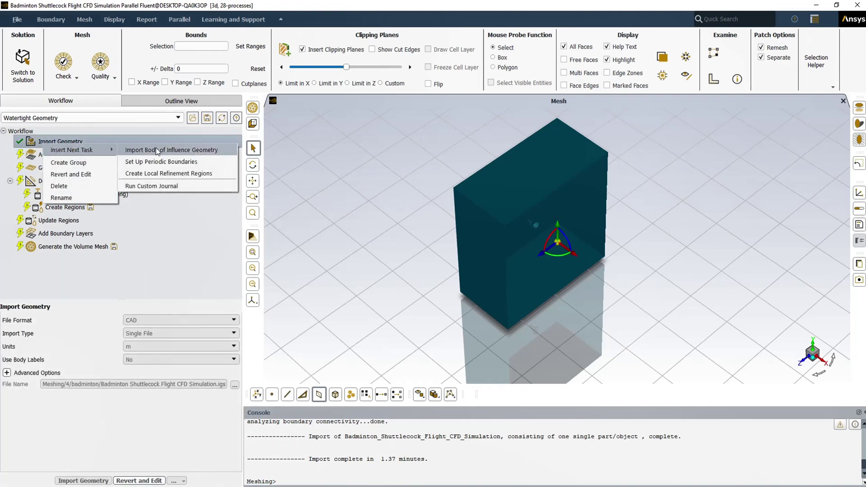
{"action": "left_click", "coordinate": [156, 150]}
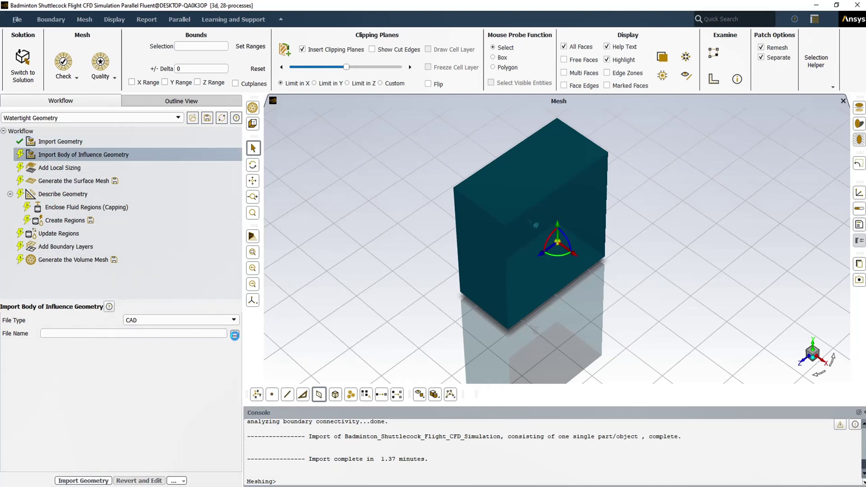
Import body influence.agdb as the body-of-influence geometry, adding a smaller box inside the cube.
{"action": "left_click", "coordinate": [234, 336]}
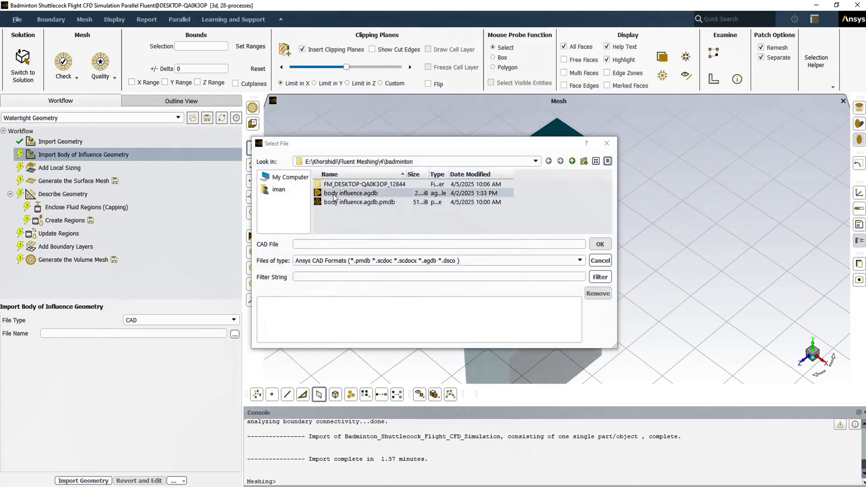
{"action": "double_click", "coordinate": [334, 196]}
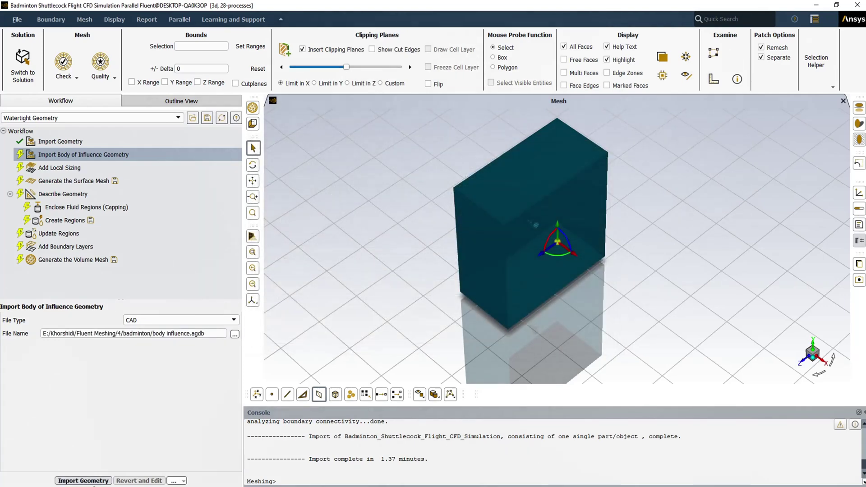
{"action": "left_click", "coordinate": [99, 481]}
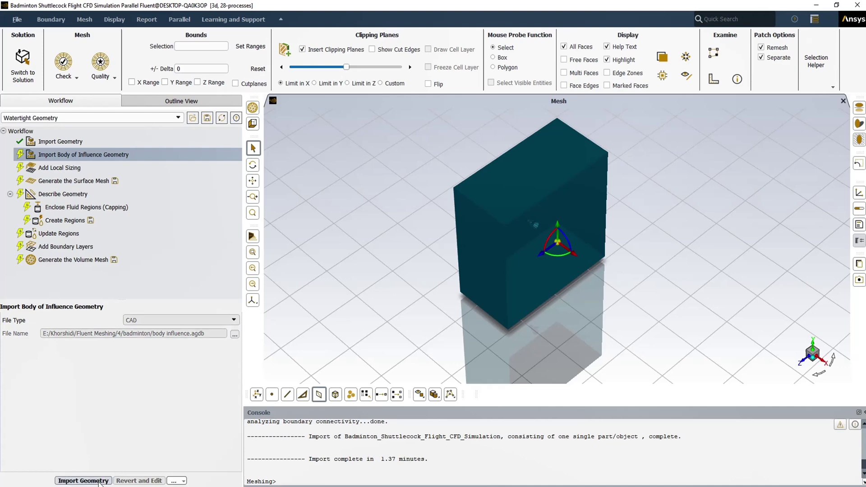